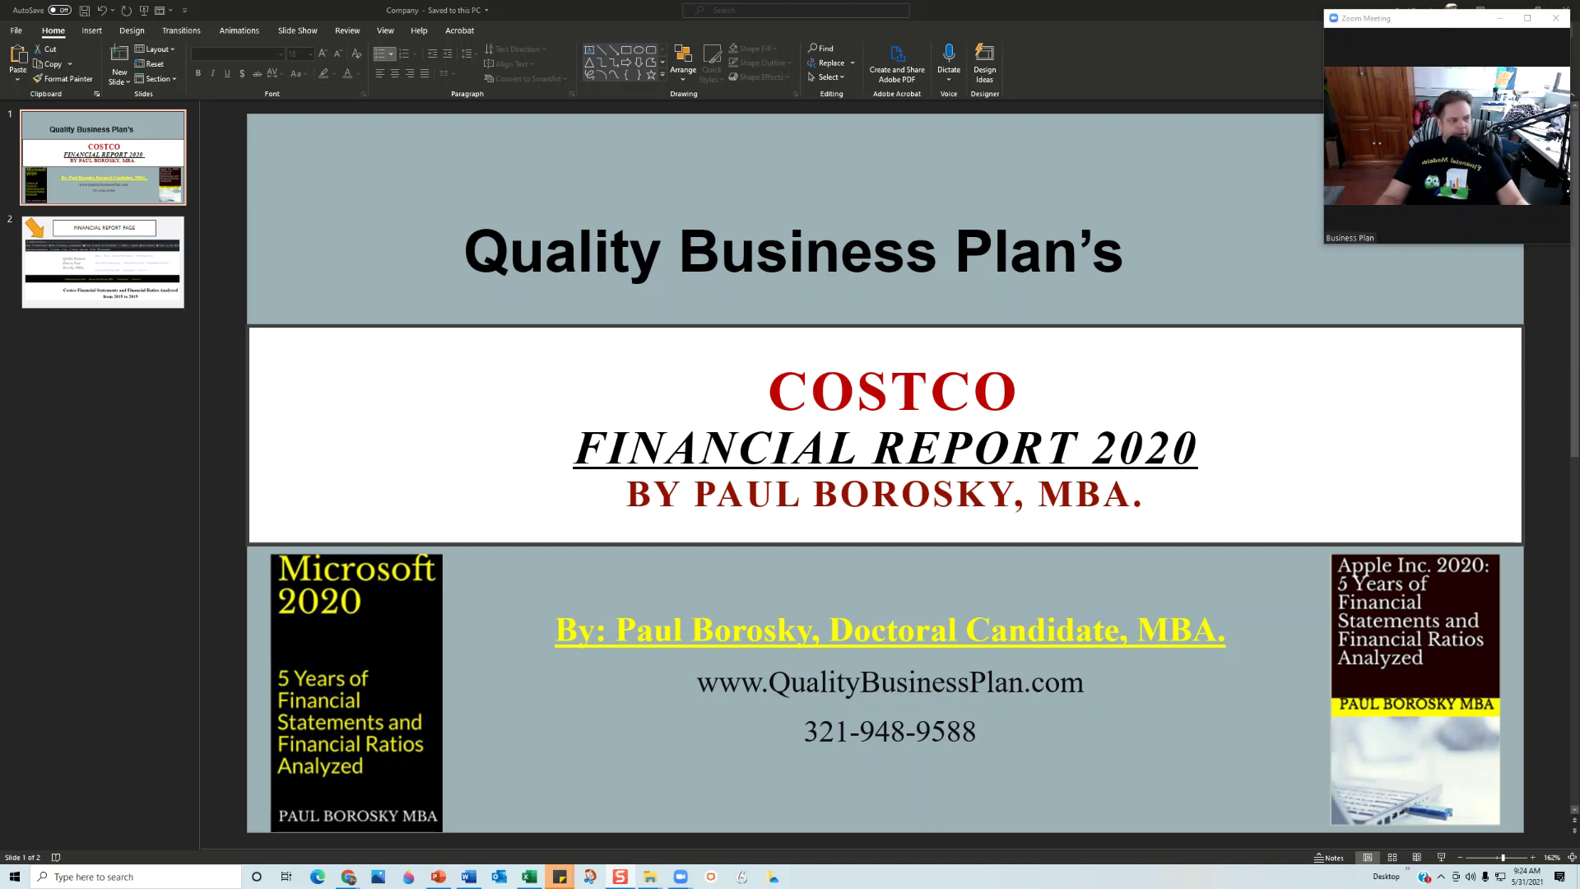
Switch from the PowerPoint title slide to the Costco 2020 workbook's Information Page
{"action": "key", "text": "alt+Tab"}
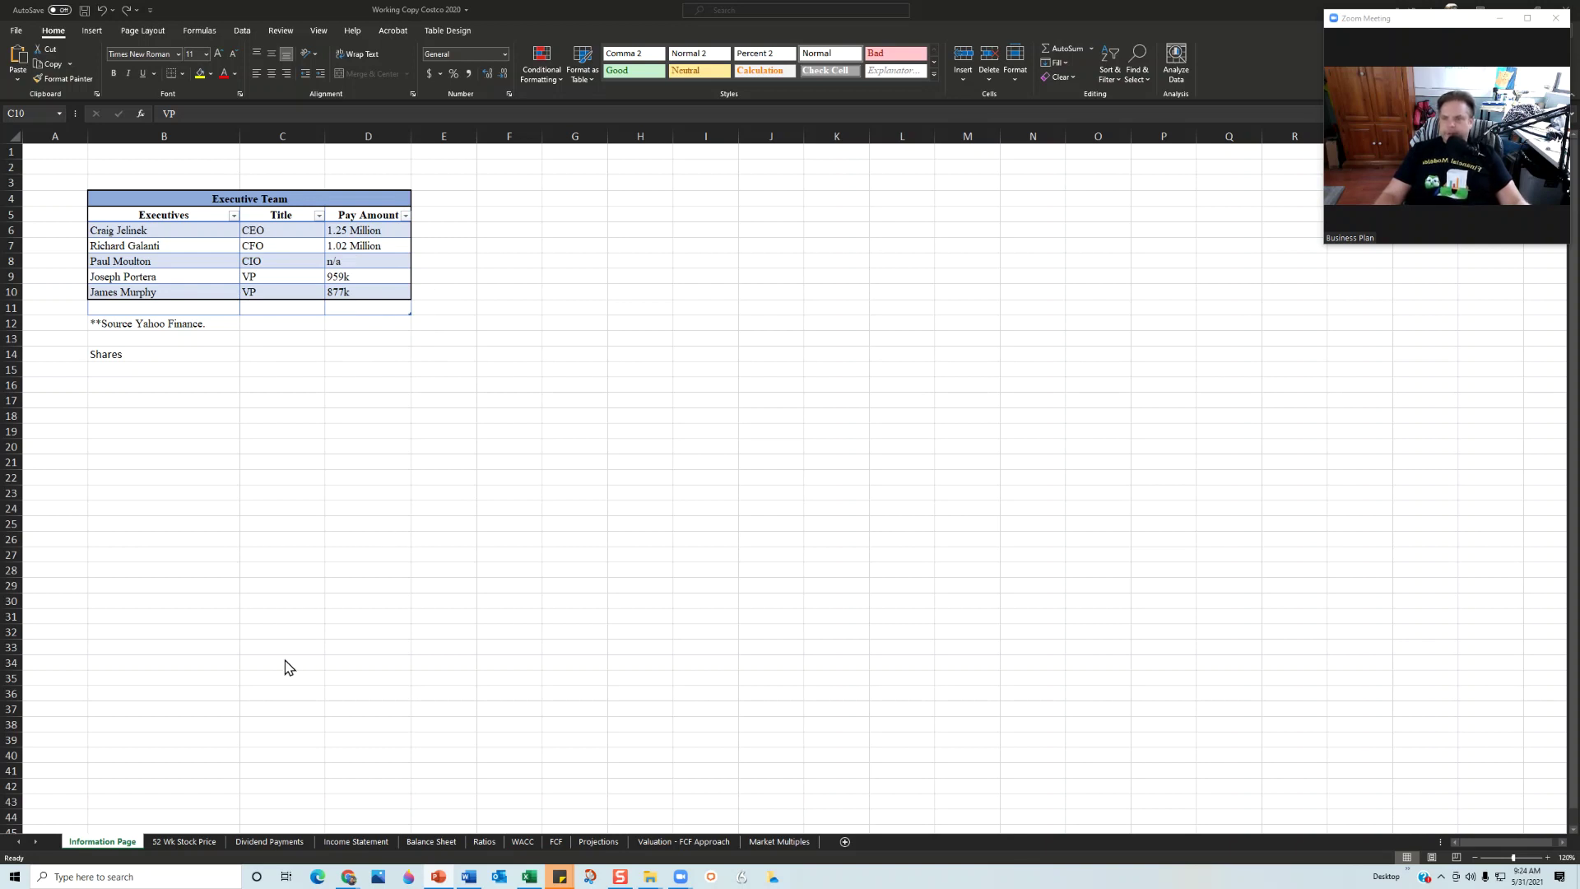
Show the 52 Wk Stock Price sheet and inspect point values on its price chart
{"action": "left_click", "coordinate": [196, 836]}
{"action": "left_click", "coordinate": [205, 839]}
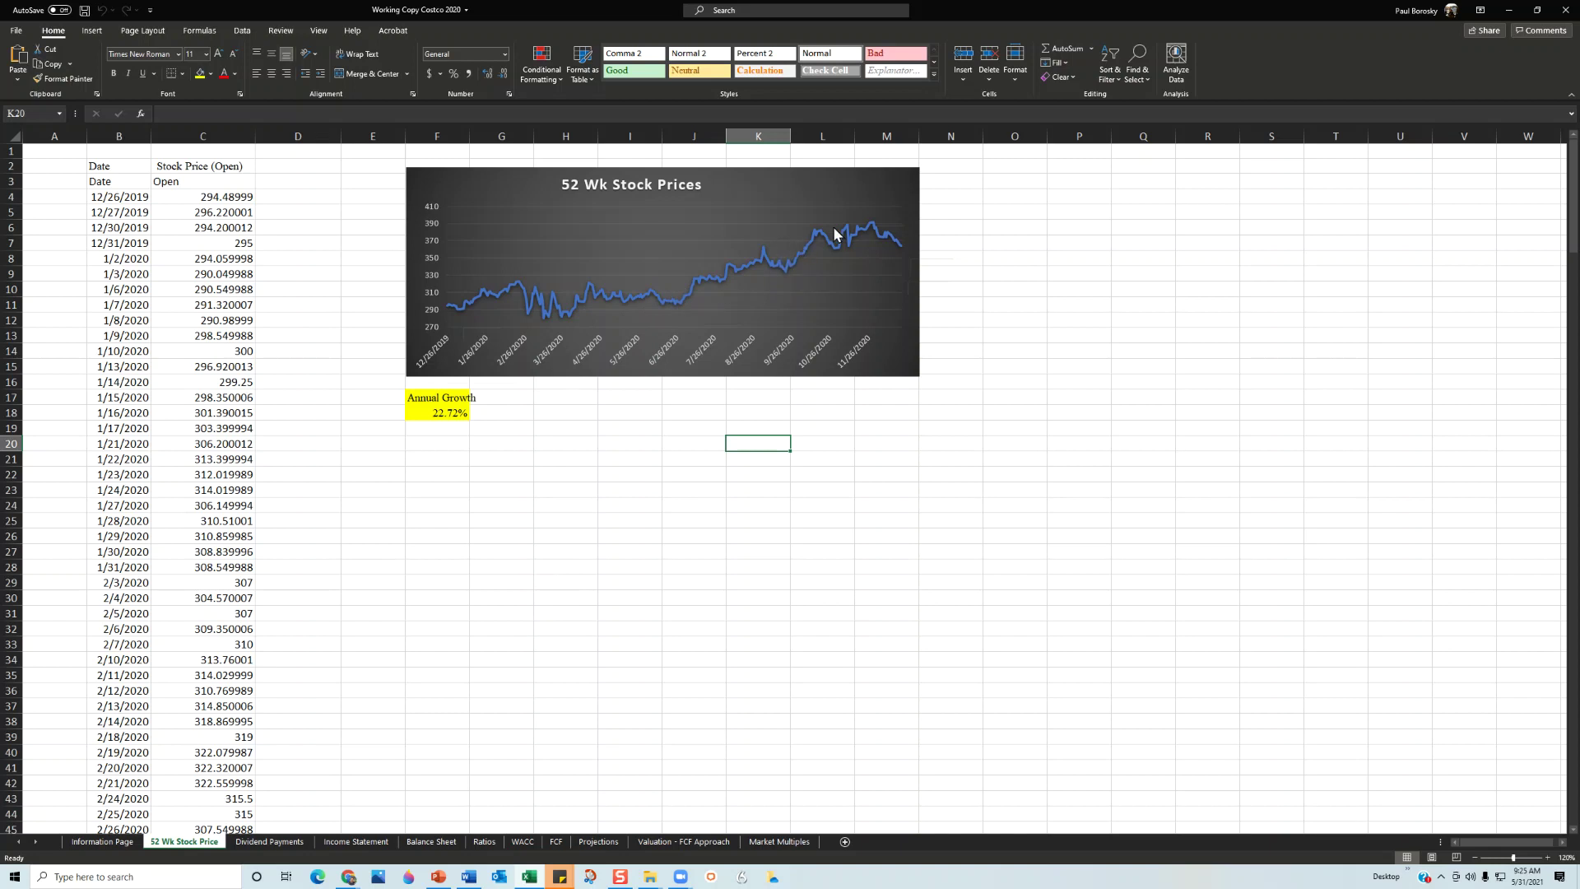
{"action": "mouse_move", "coordinate": [850, 231]}
On the Dividend Payments sheet, review the 2016–2019 dividend growth formulas in D4 through G4
{"action": "left_click", "coordinate": [272, 841]}
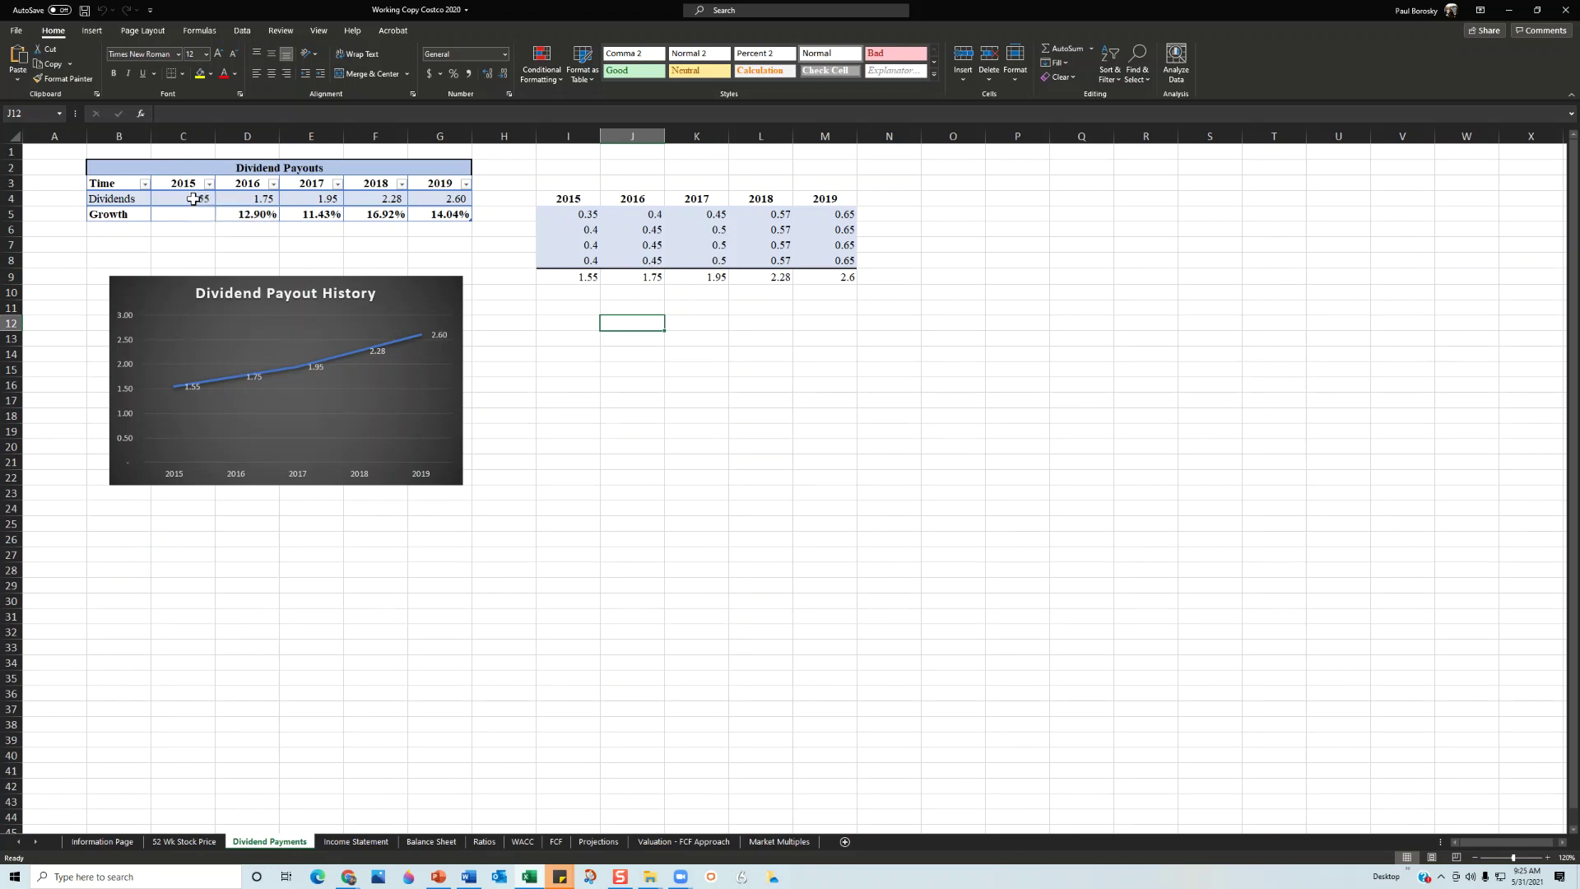
{"action": "left_click", "coordinate": [254, 202]}
{"action": "left_click", "coordinate": [304, 201]}
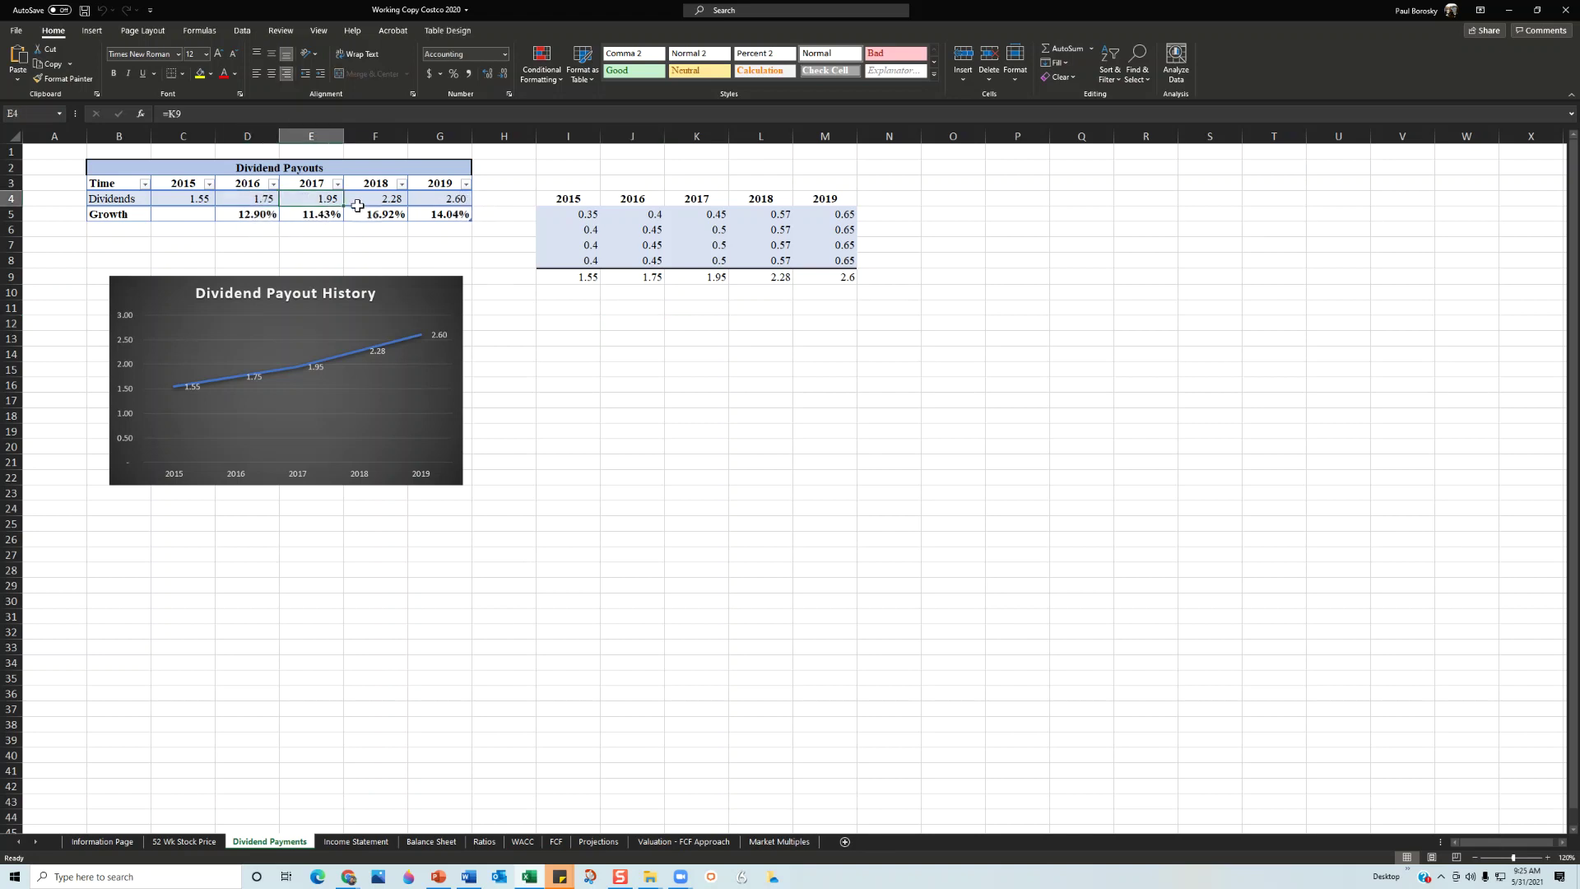
{"action": "left_click", "coordinate": [384, 200]}
{"action": "left_click", "coordinate": [432, 200]}
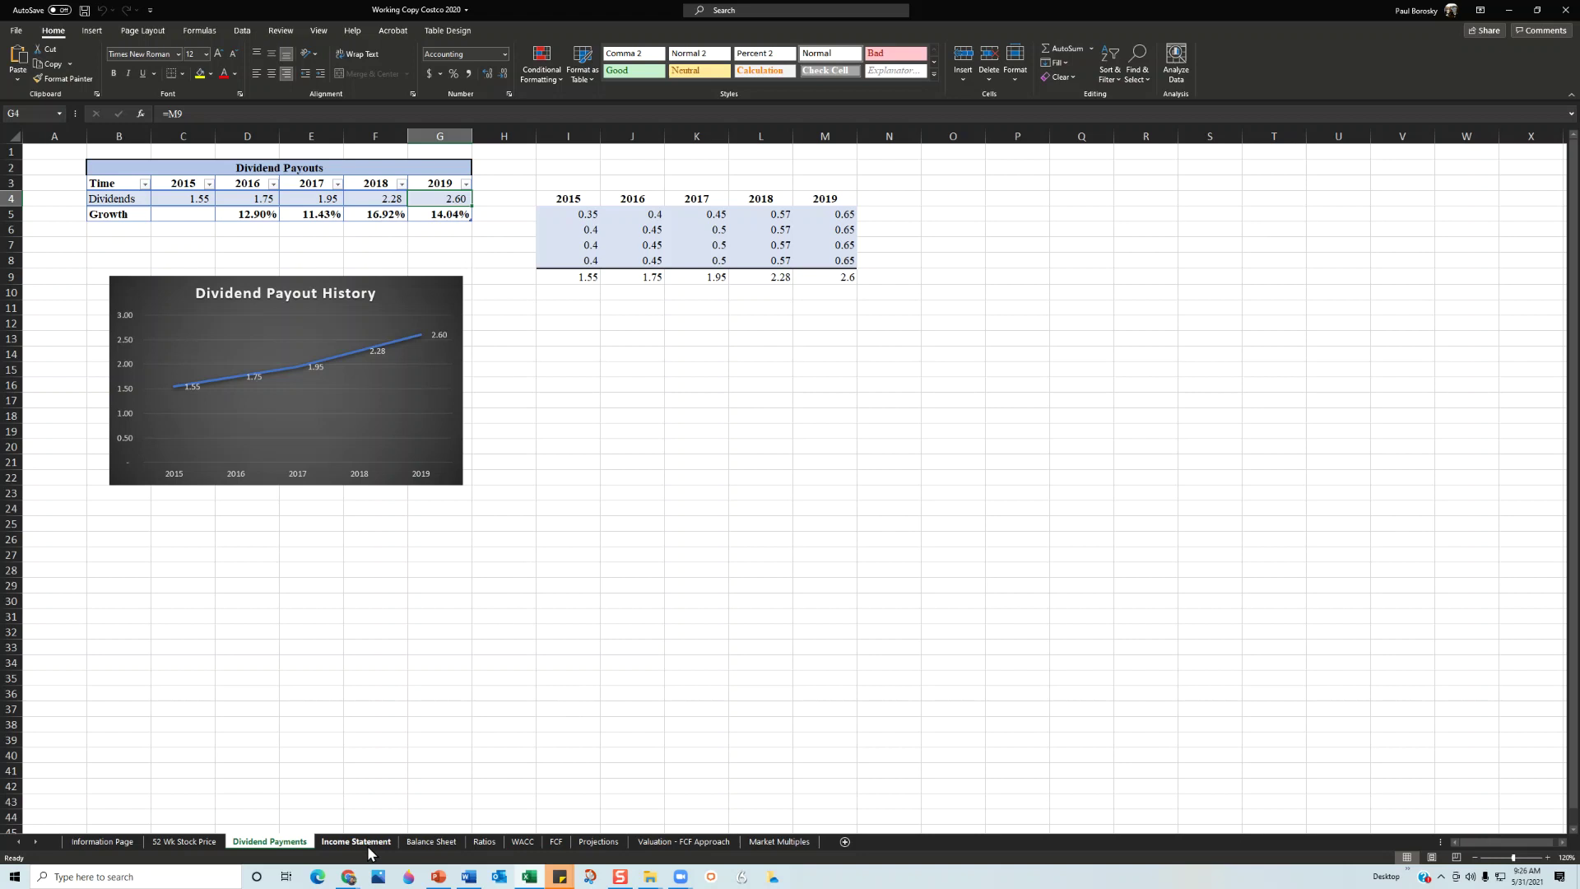
Check the Income Statement's average revenue growth formula in C53, then show the Balance Sheet
{"action": "left_click", "coordinate": [368, 848]}
{"action": "scroll", "coordinate": [247, 506], "scroll_direction": "up", "scroll_amount": 20}
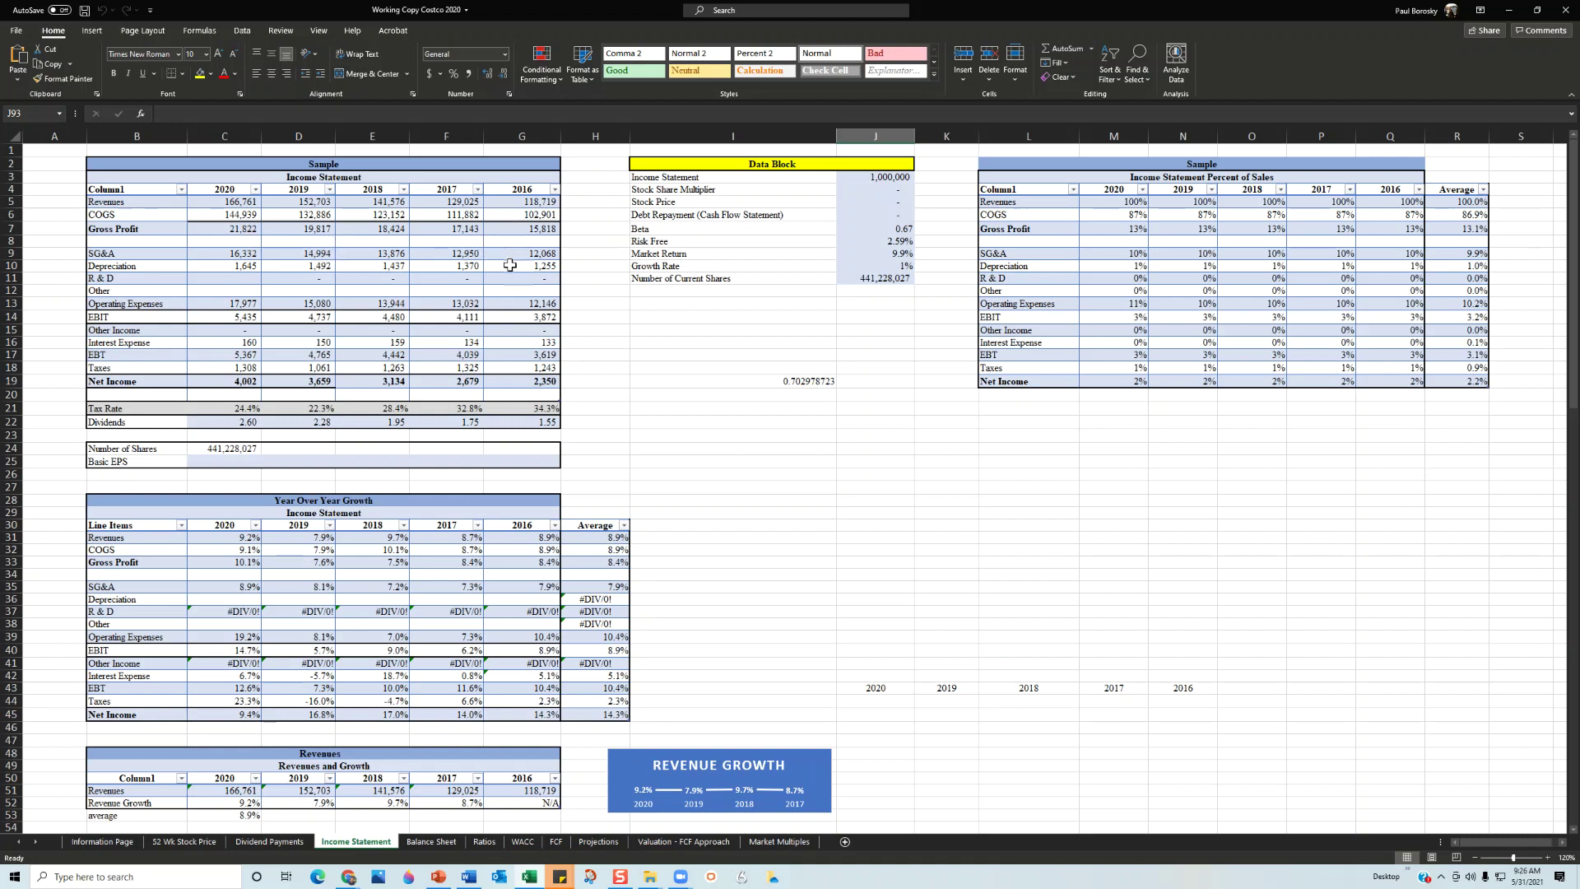
{"action": "scroll", "coordinate": [494, 371], "scroll_direction": "down", "scroll_amount": 6}
{"action": "scroll", "coordinate": [371, 574], "scroll_direction": "down", "scroll_amount": 1}
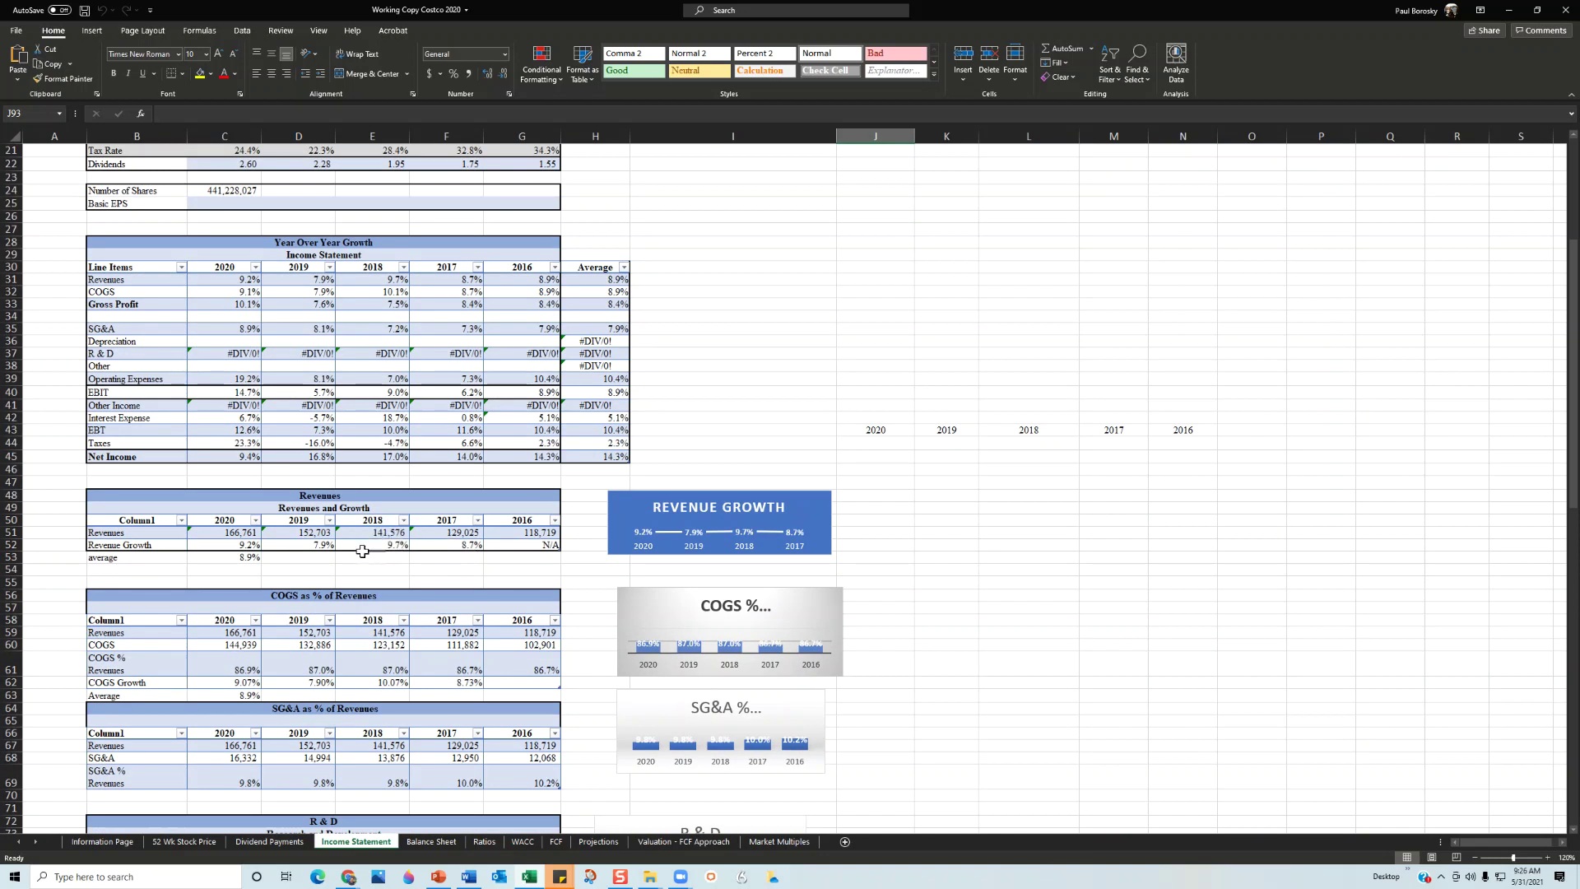
{"action": "left_click", "coordinate": [247, 558]}
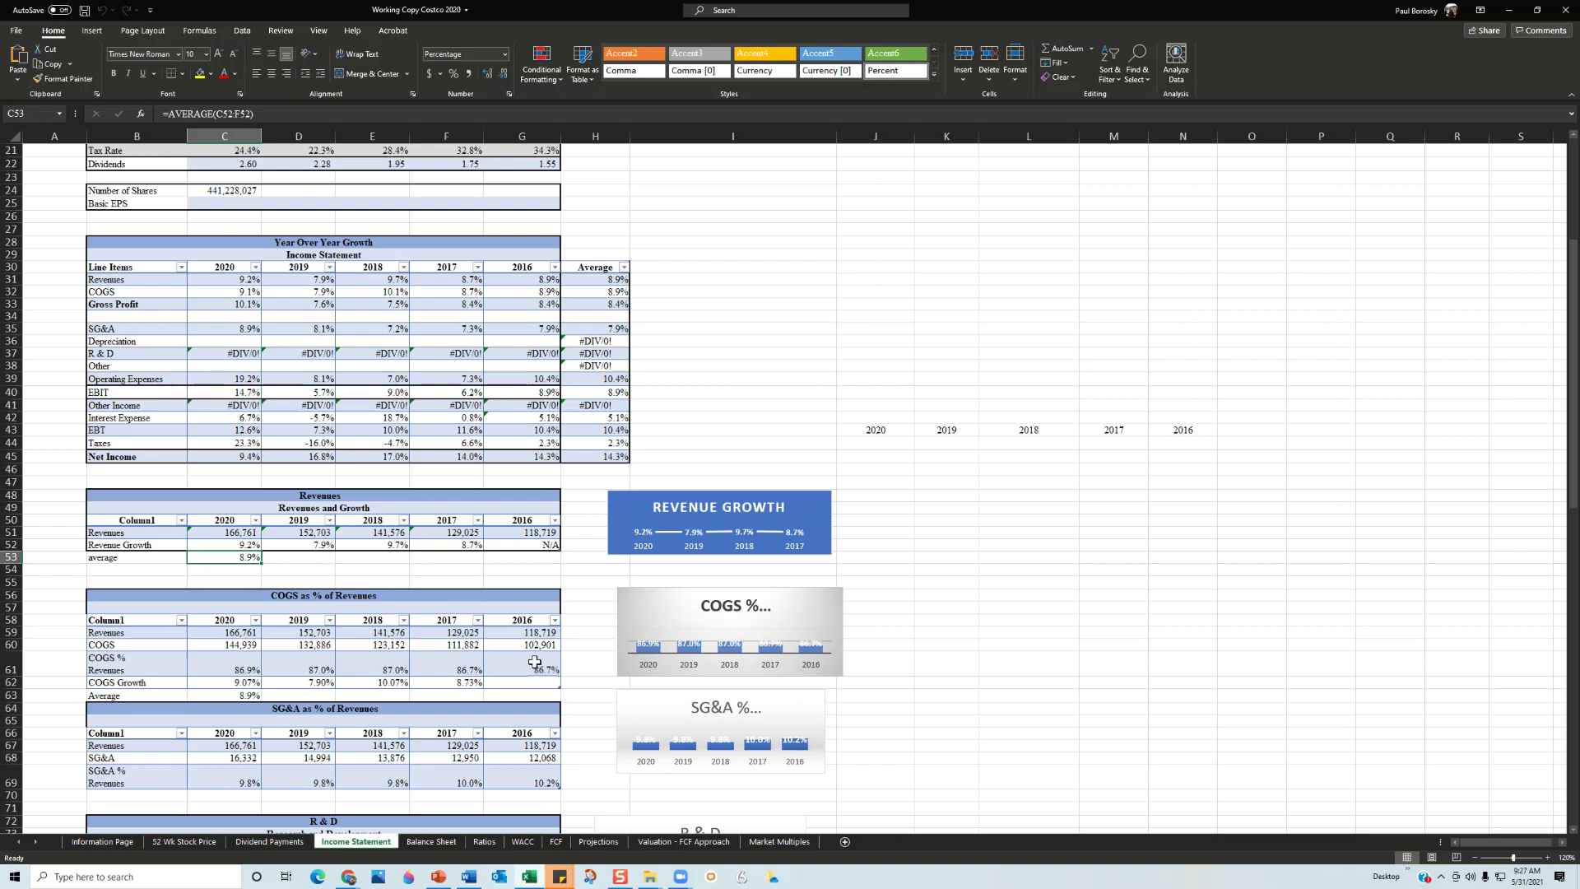
{"action": "left_click", "coordinate": [431, 841]}
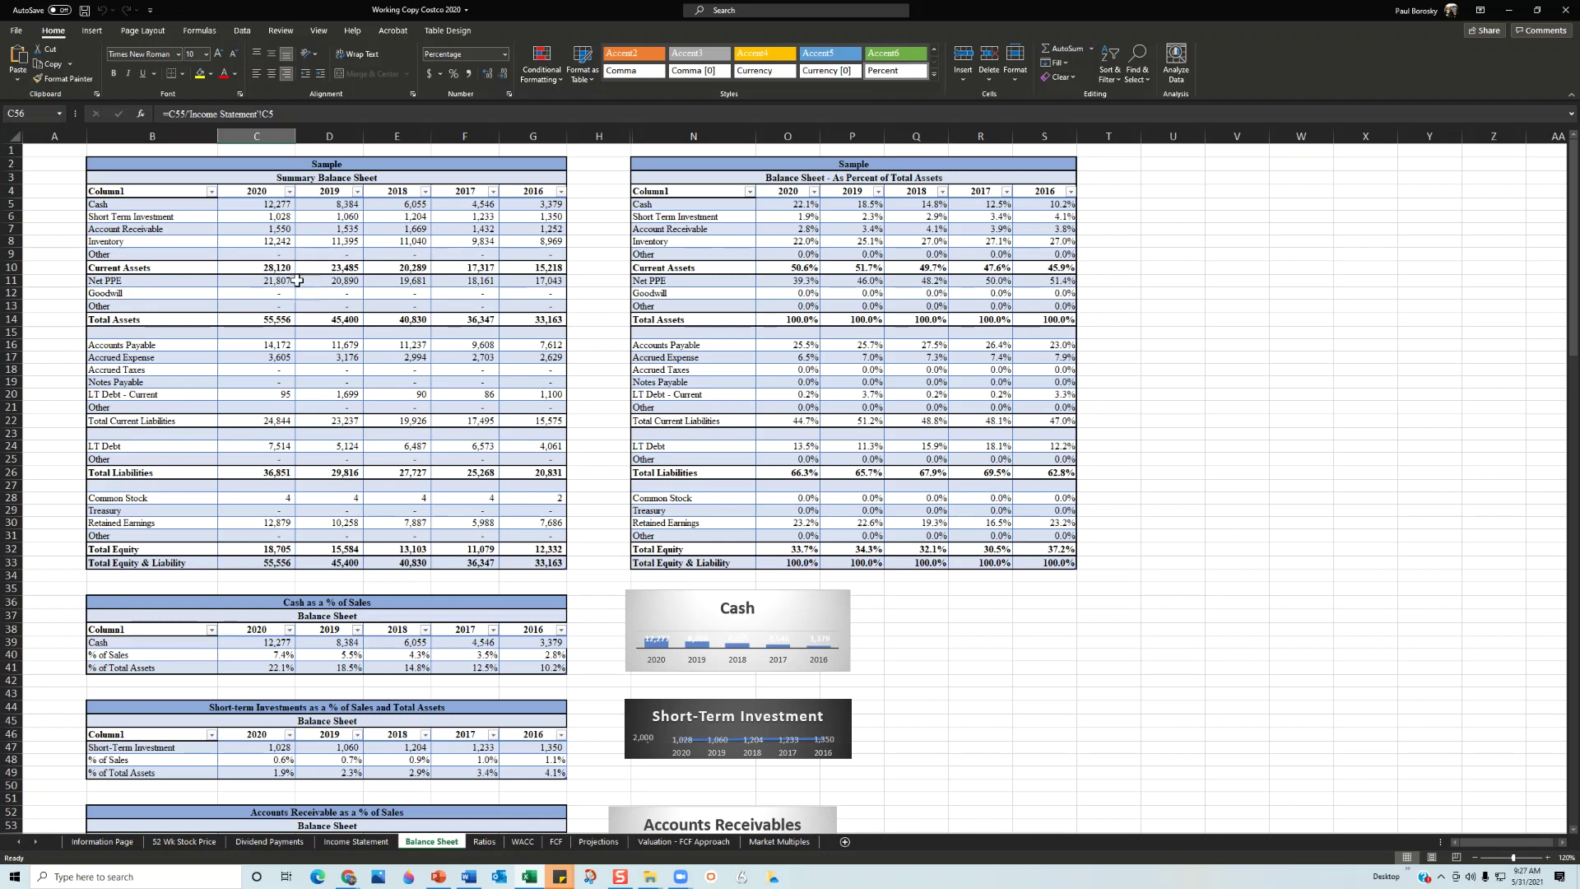
{"action": "scroll", "coordinate": [363, 319], "scroll_direction": "down", "scroll_amount": 5}
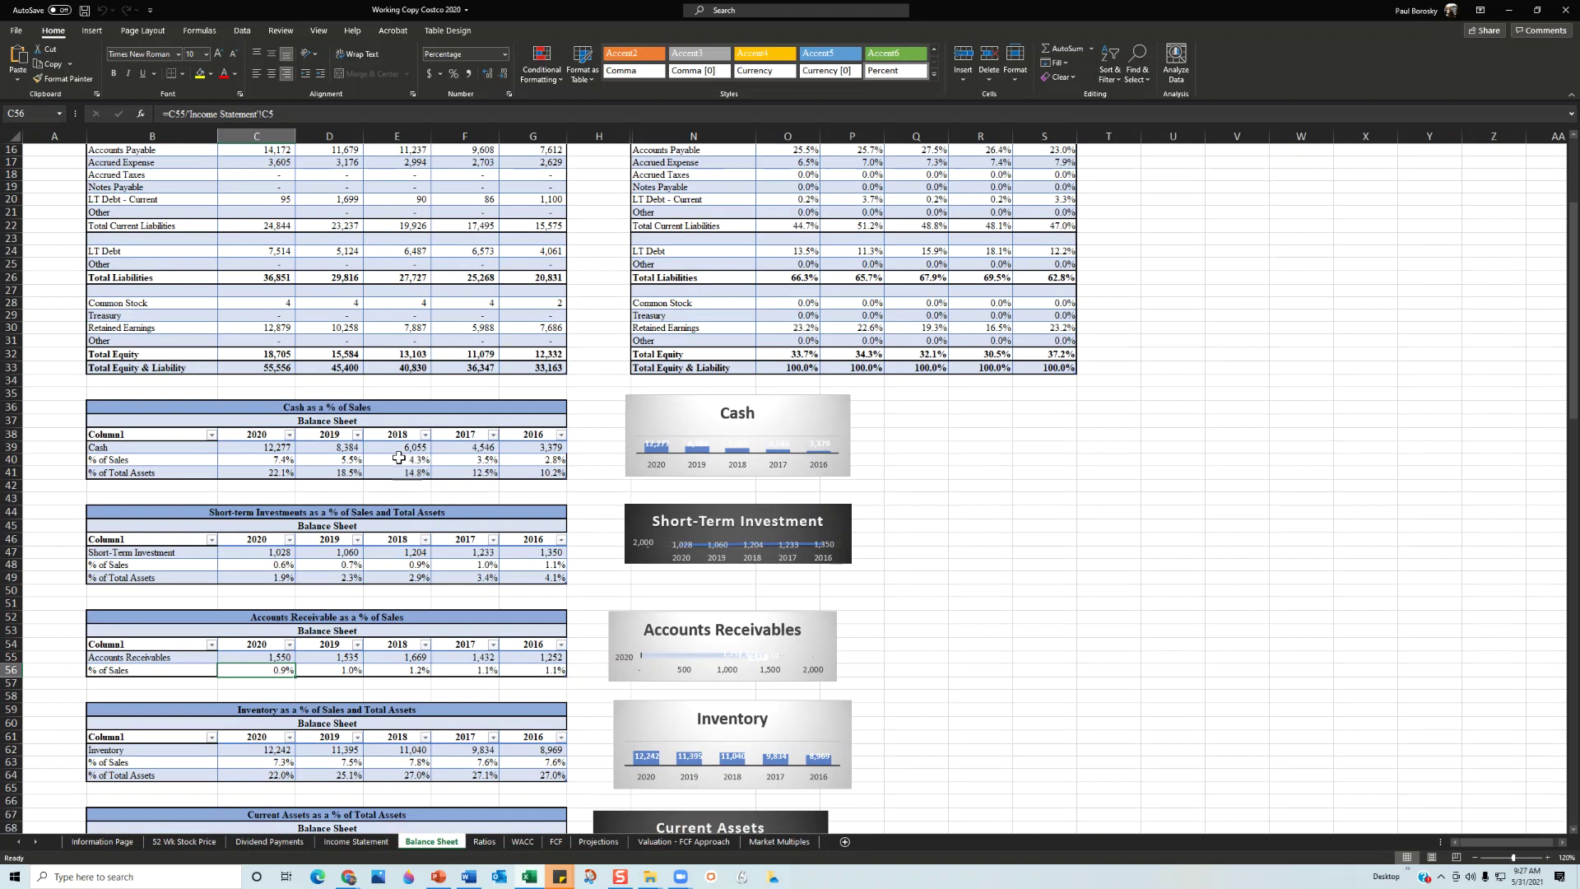
{"action": "left_click", "coordinate": [548, 445]}
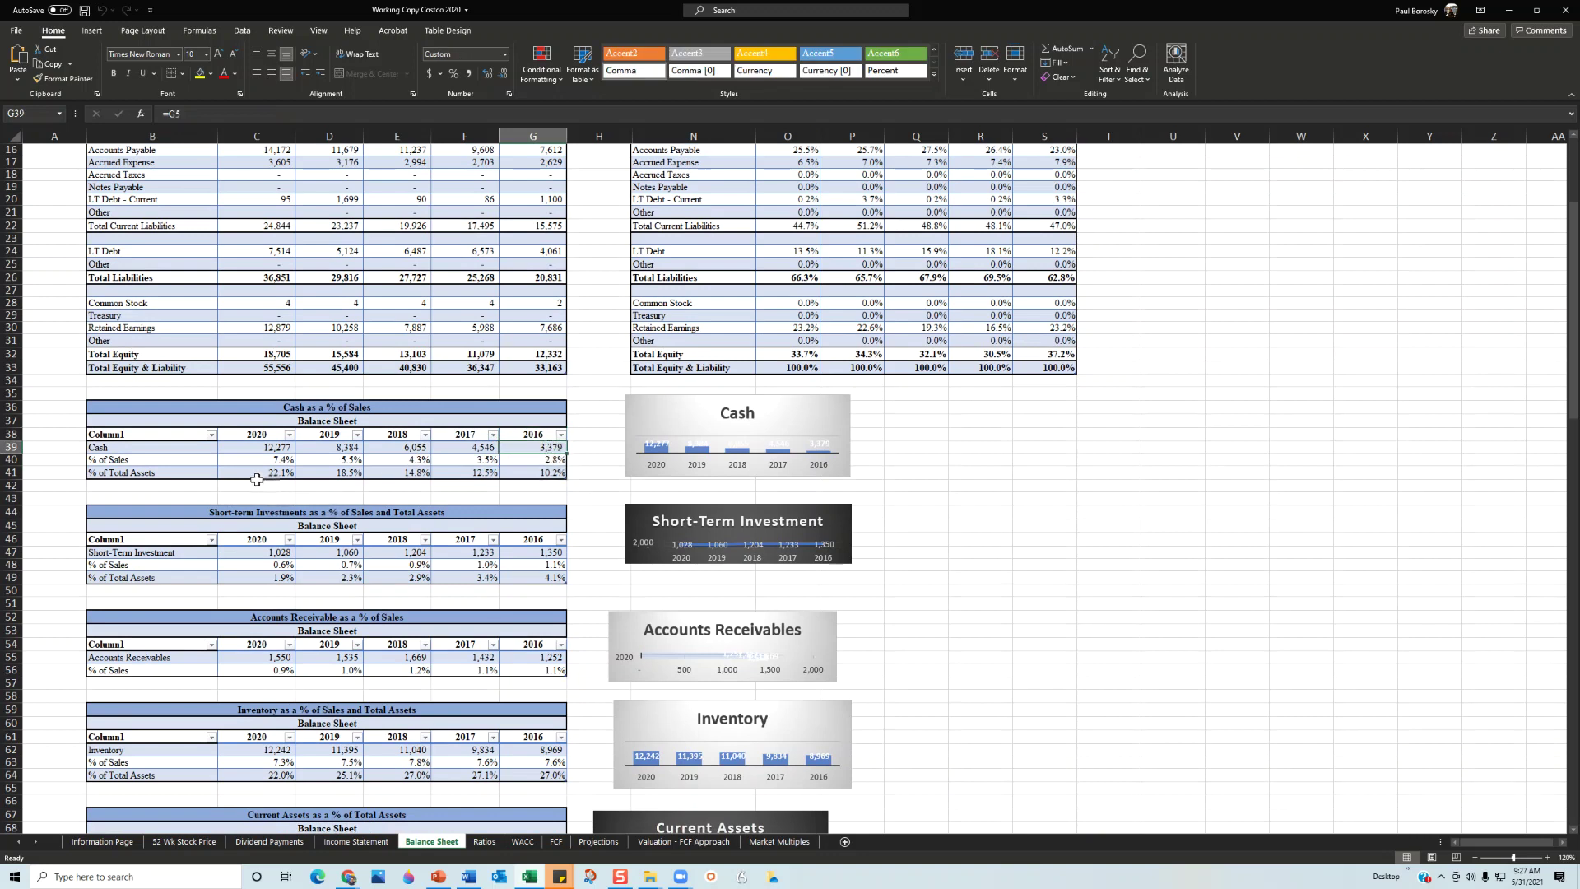
{"action": "left_click", "coordinate": [451, 449]}
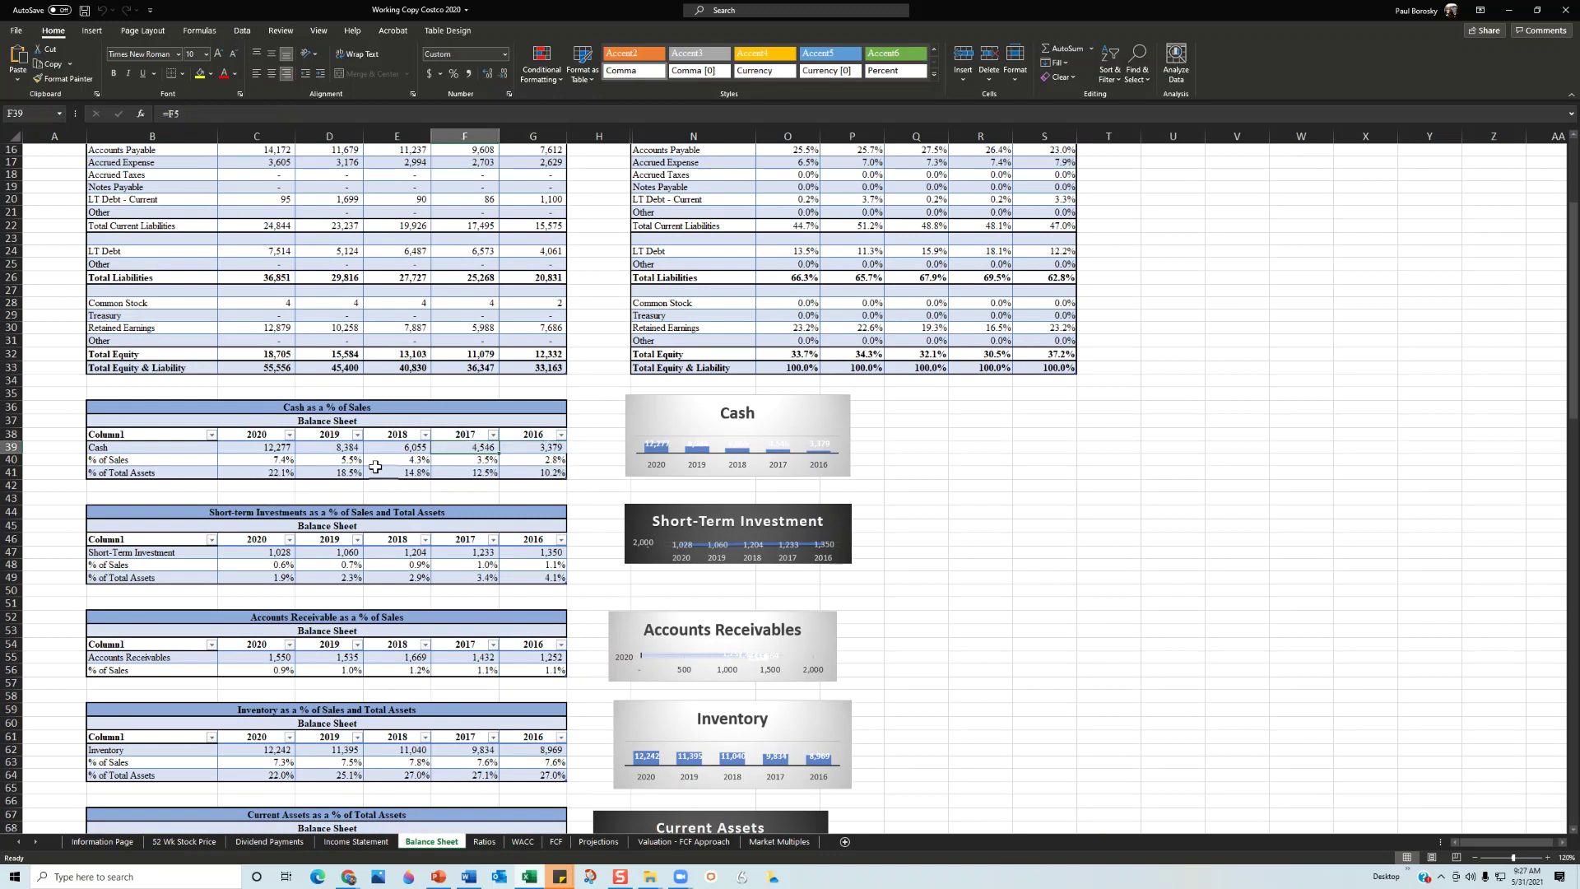
{"action": "left_click", "coordinate": [280, 447]}
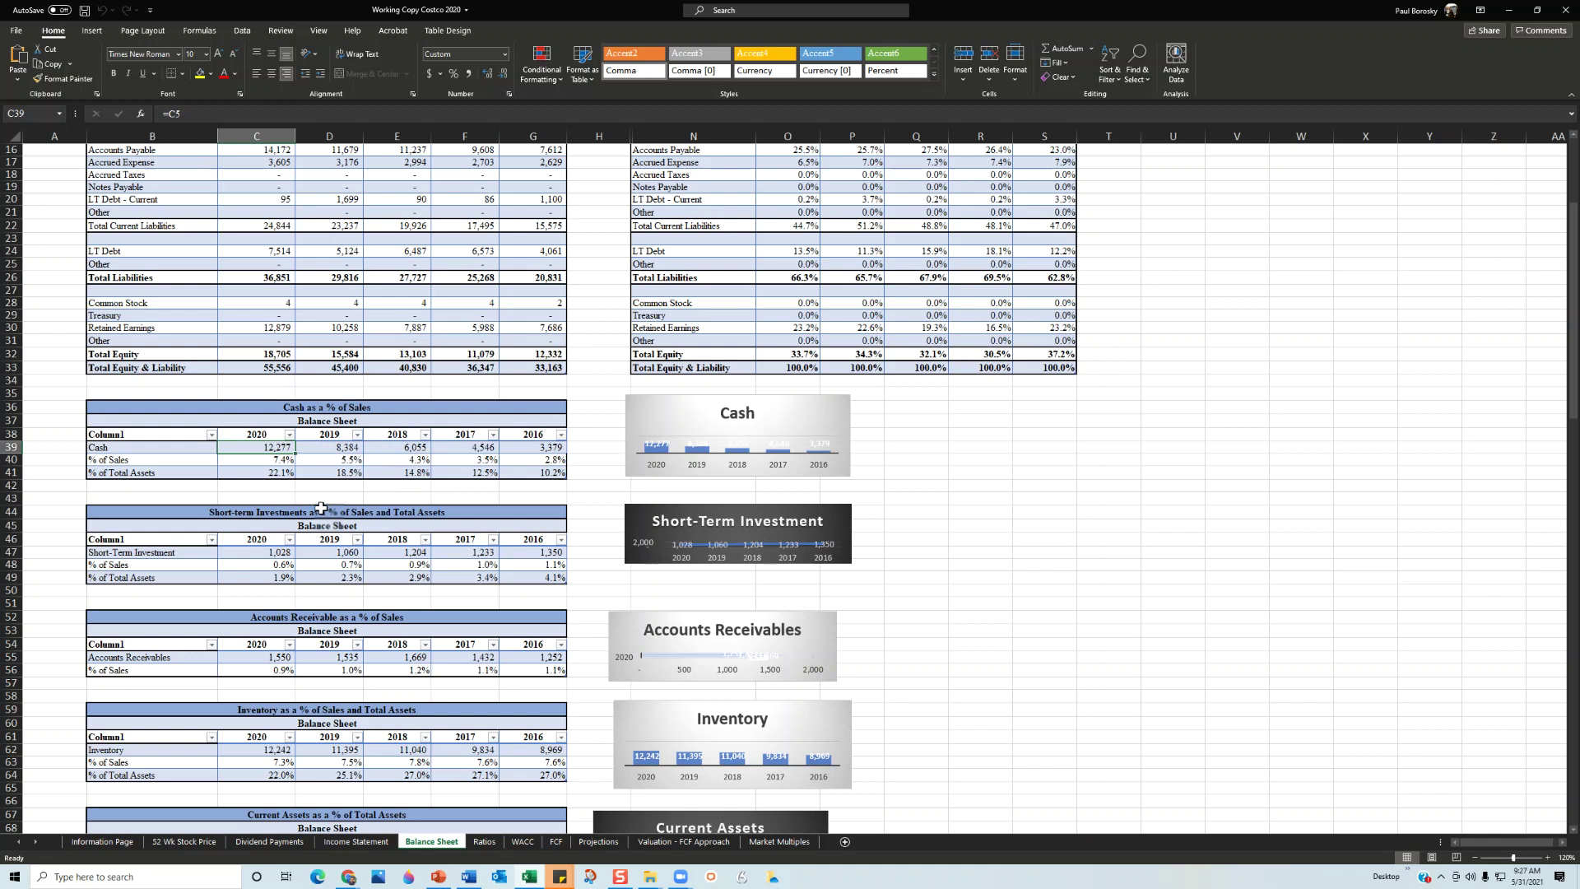
{"action": "left_click", "coordinate": [286, 461]}
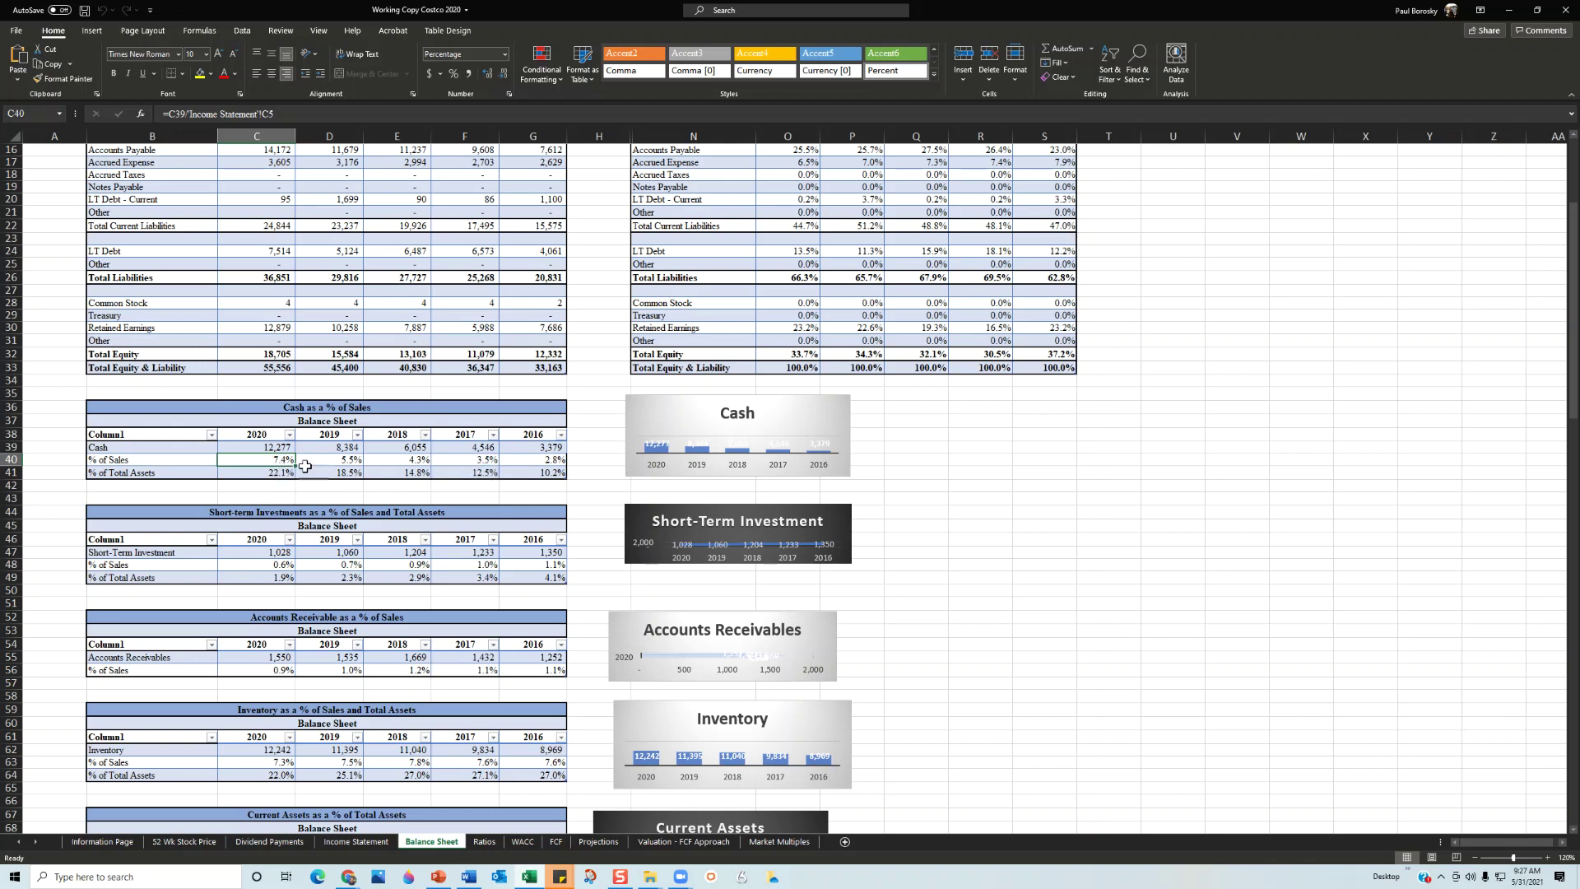
{"action": "left_click", "coordinate": [545, 458]}
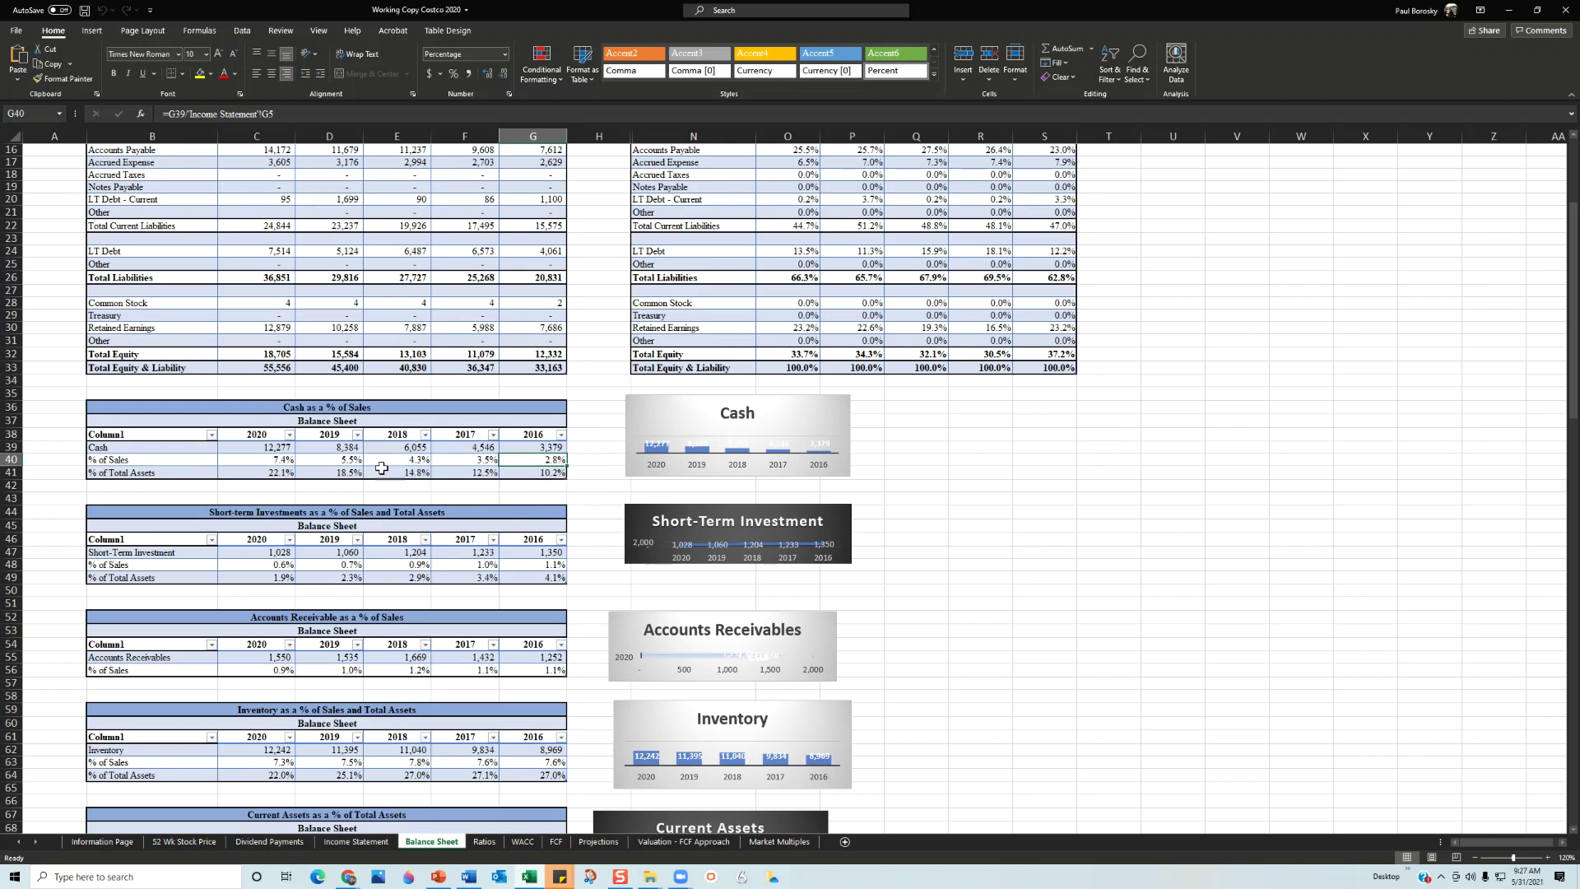
{"action": "left_click", "coordinate": [283, 462]}
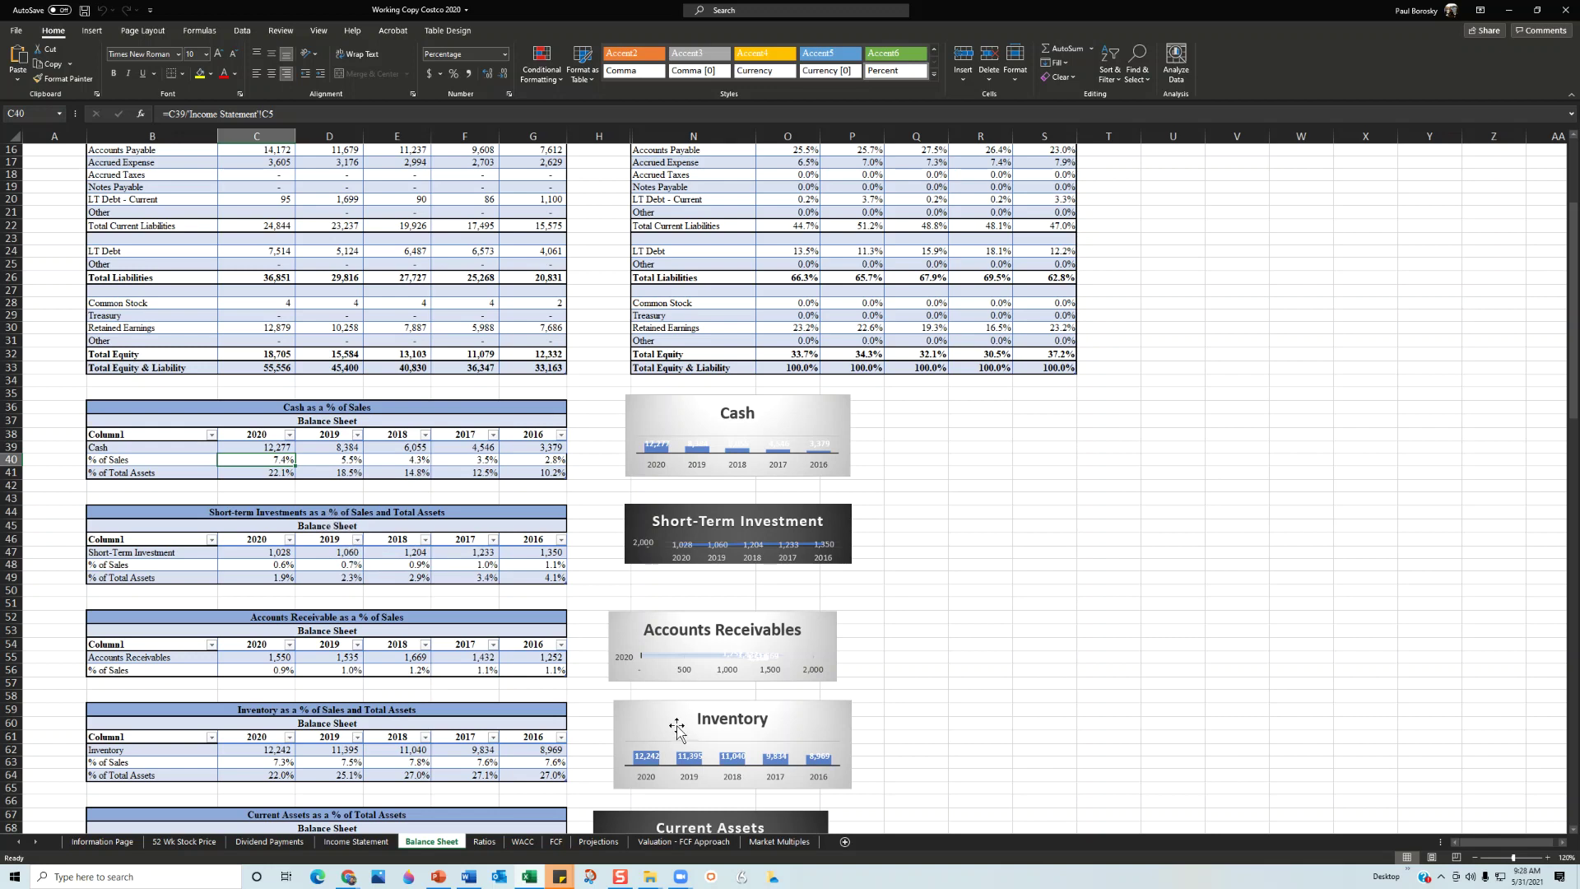
Show the Ratios sheet from row 1 with the Liquidity Ratios table visible
{"action": "left_click", "coordinate": [485, 842]}
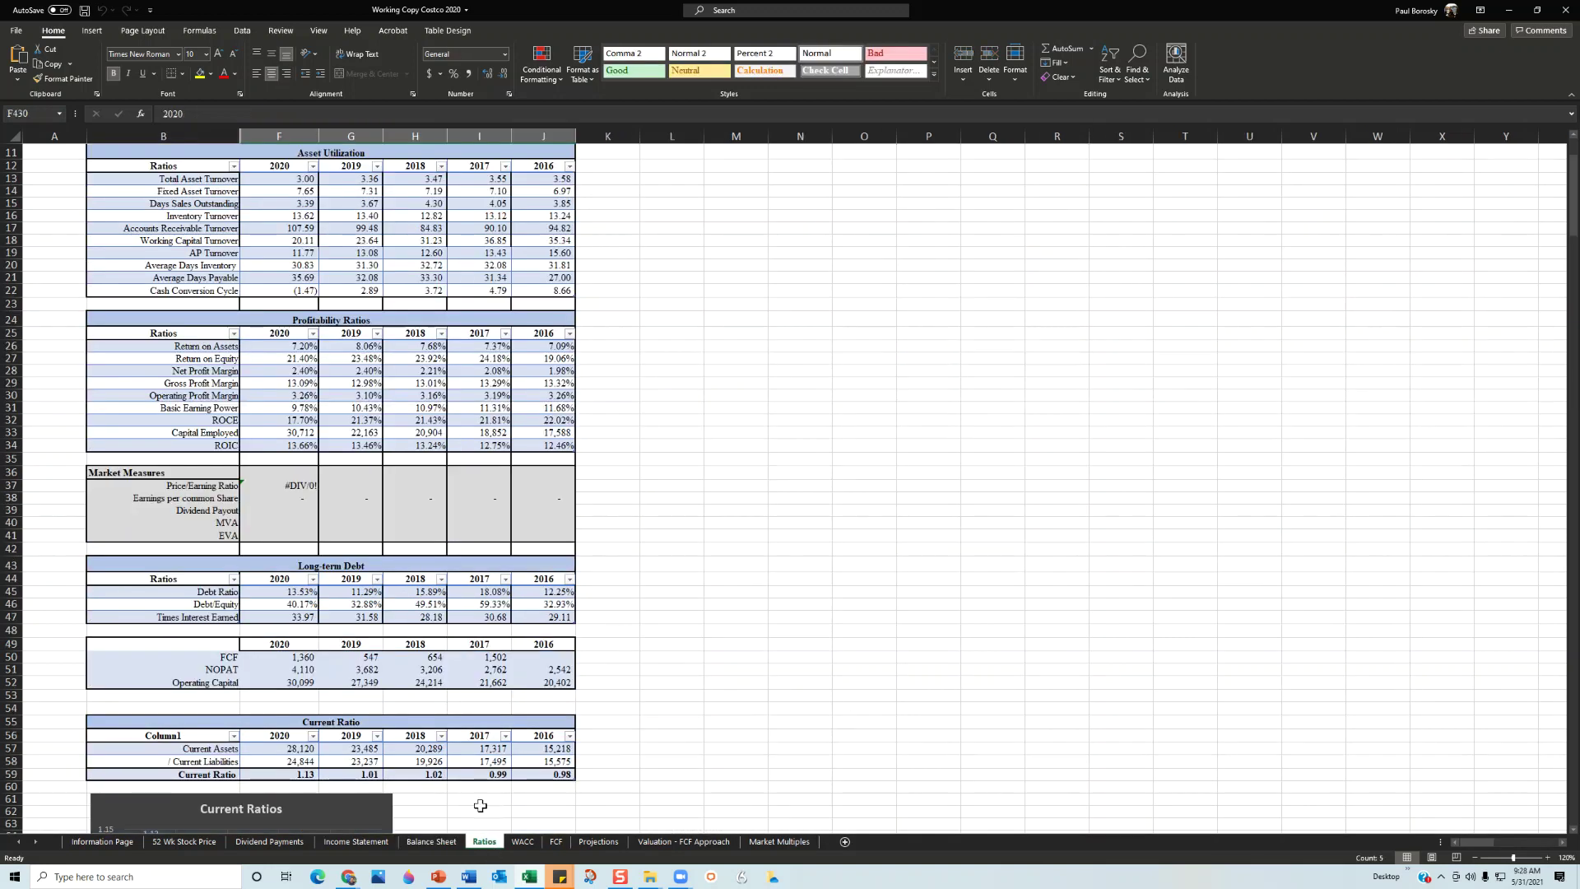
{"action": "scroll", "coordinate": [293, 473], "scroll_direction": "up", "scroll_amount": 3}
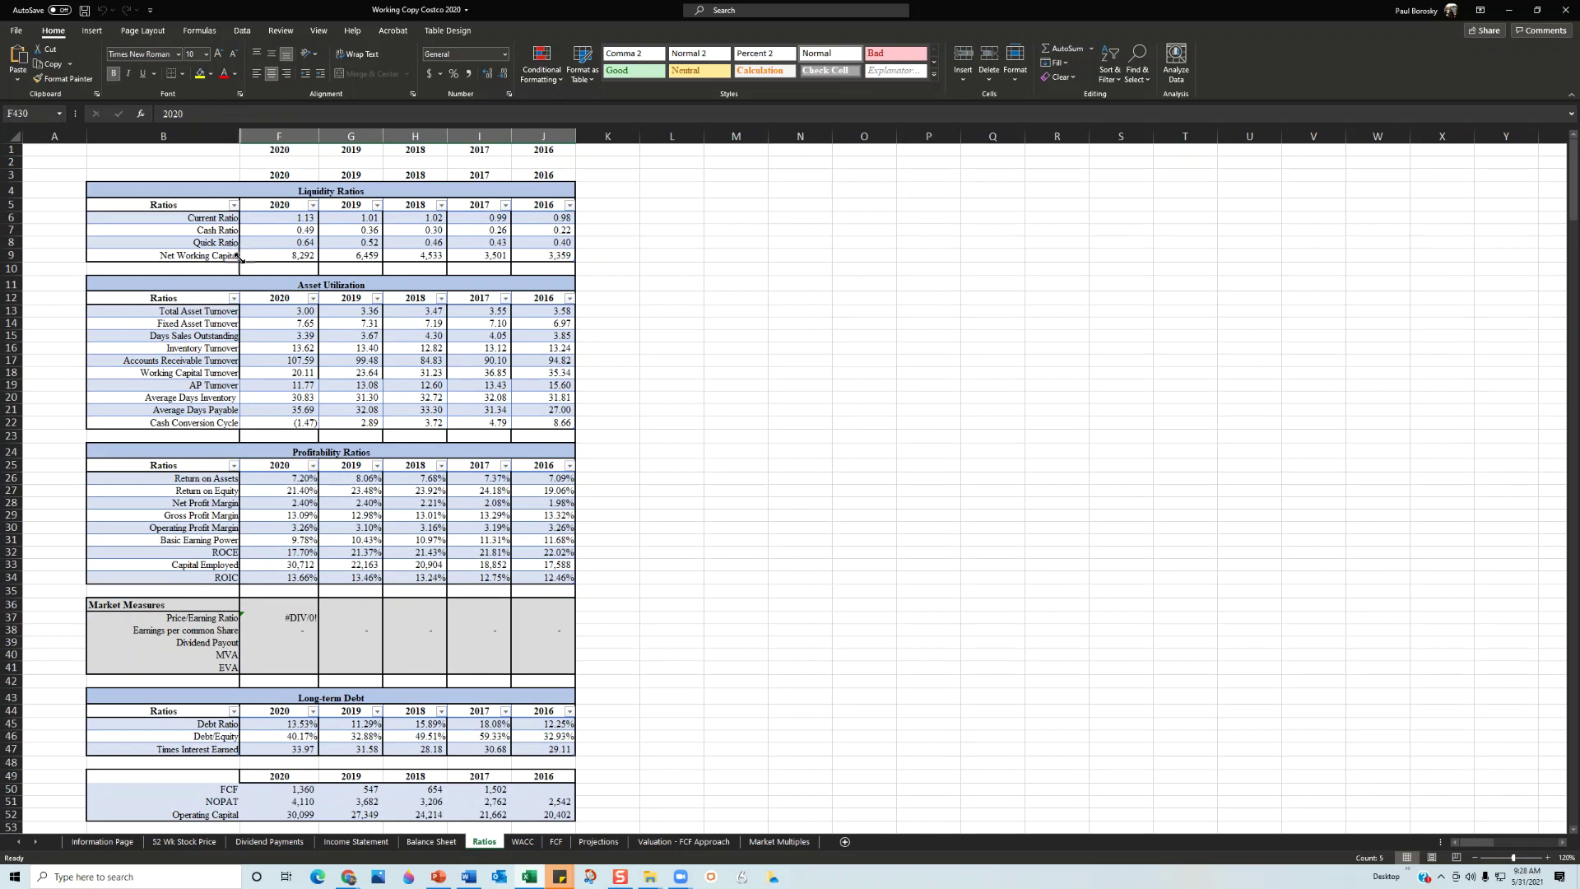
{"action": "scroll", "coordinate": [449, 568], "scroll_direction": "down", "scroll_amount": 2}
{"action": "scroll", "coordinate": [398, 635], "scroll_direction": "up", "scroll_amount": 2}
Review the 2016 and 2020 Current Ratio formulas, restore Excel, and bring up the PowerPoint presentation
{"action": "left_click", "coordinate": [545, 220]}
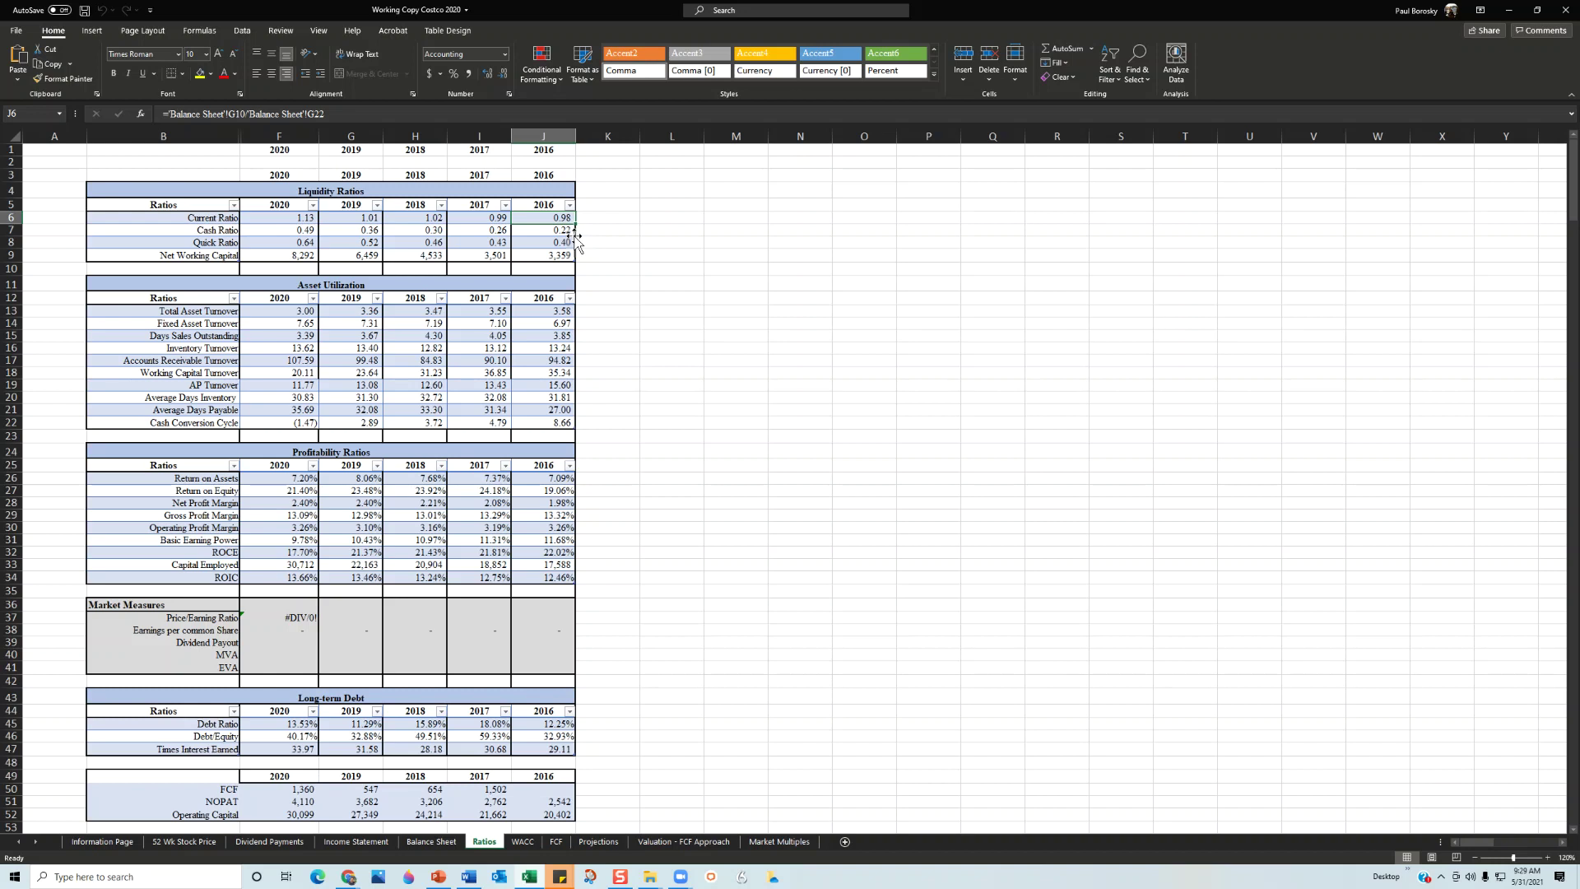
{"action": "left_click", "coordinate": [306, 218]}
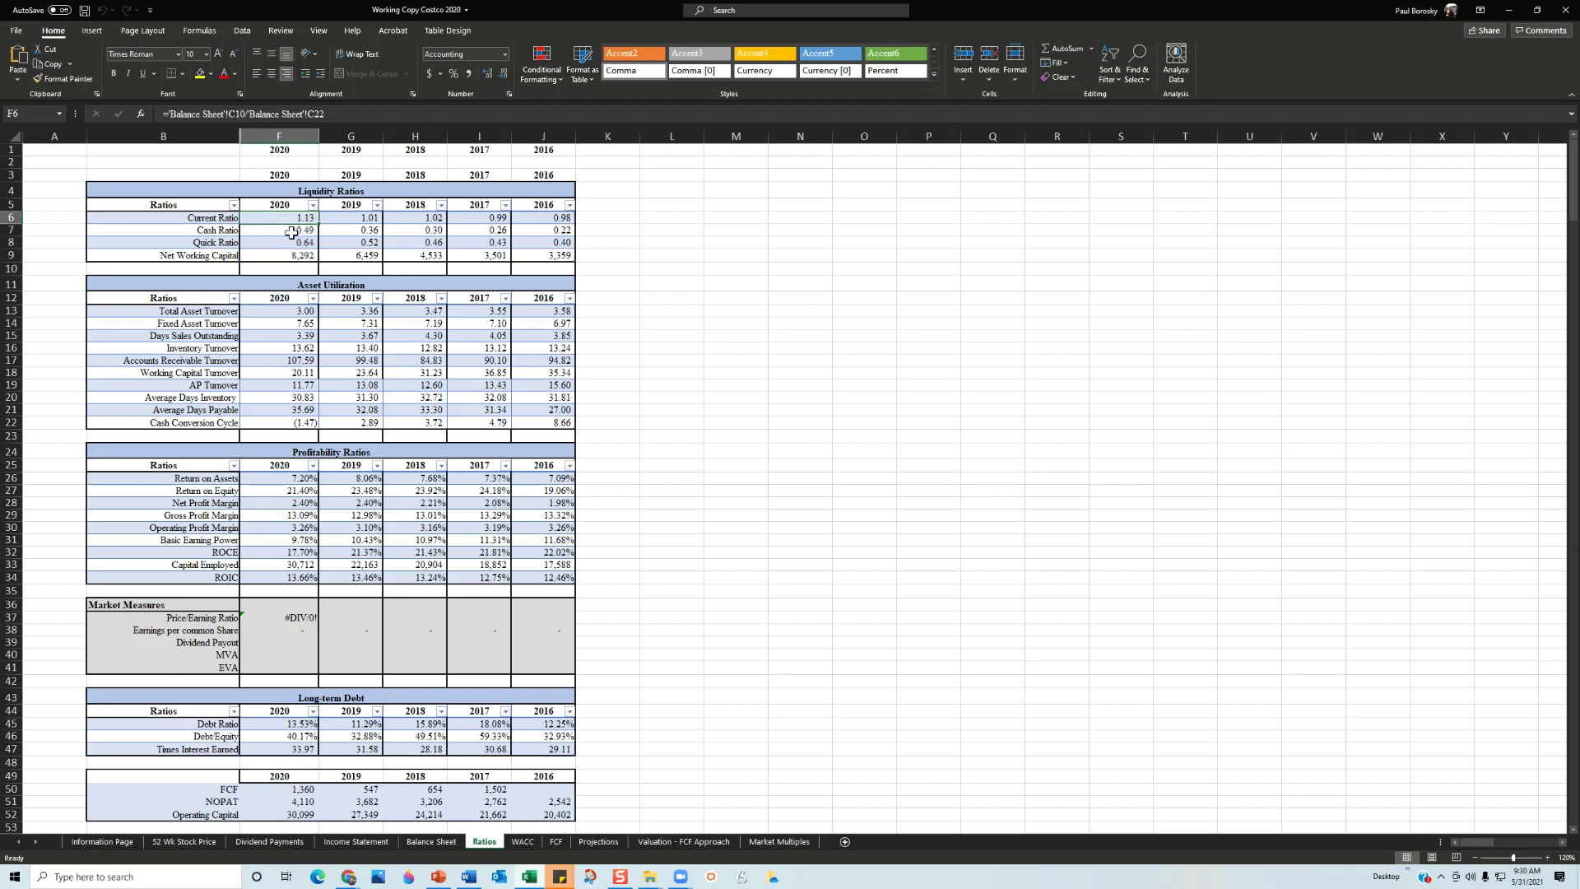
{"action": "left_click", "coordinate": [992, 322]}
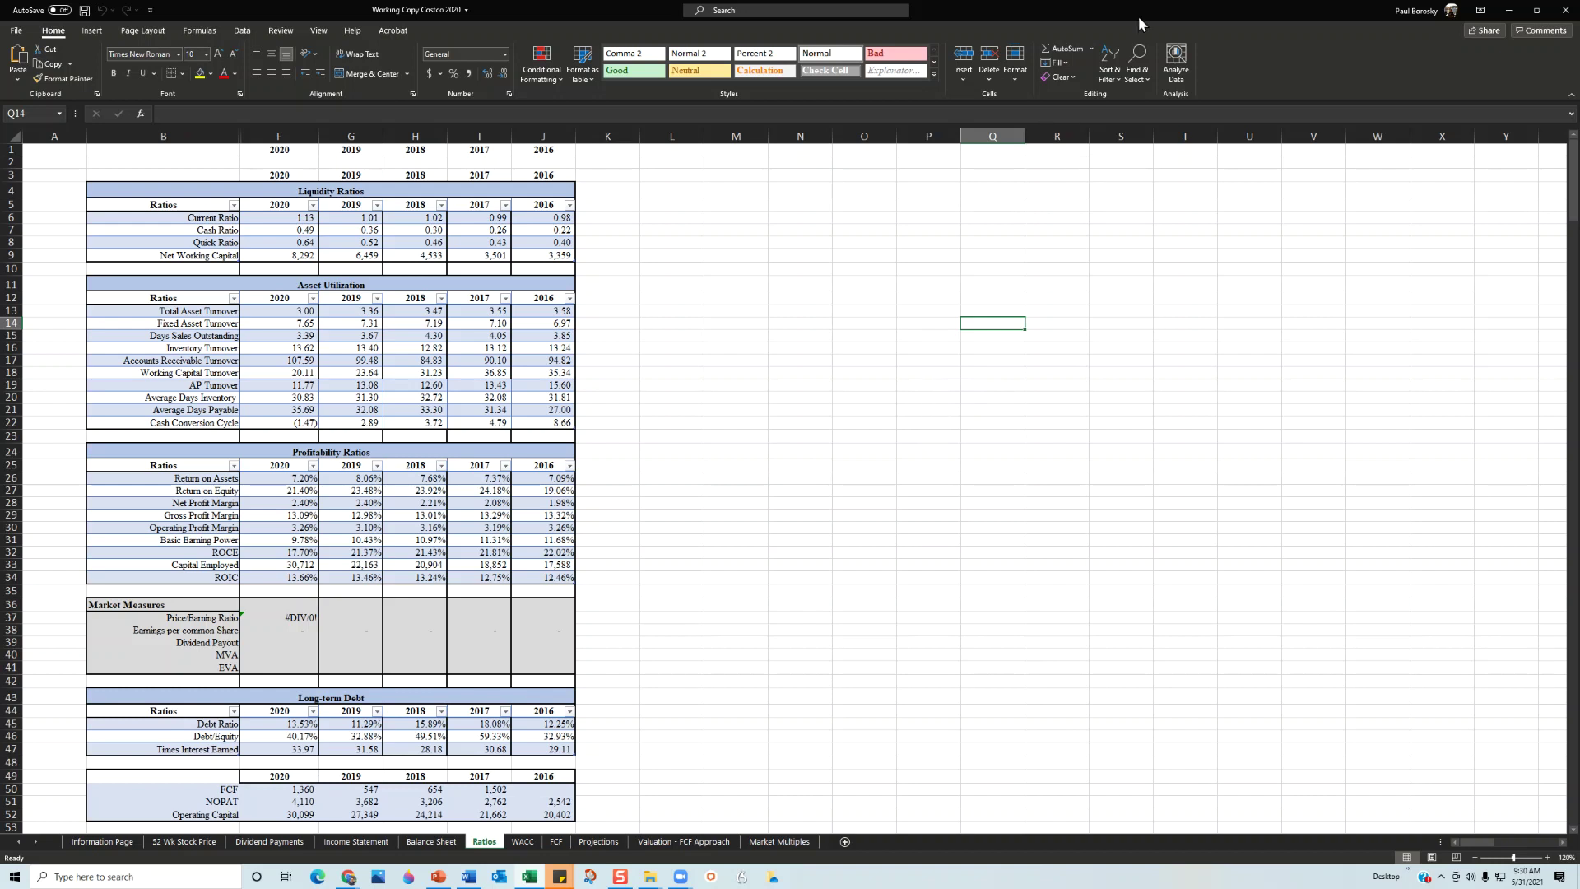
{"action": "left_click_drag", "start_coordinate": [1137, 16], "coordinate": [1076, 112]}
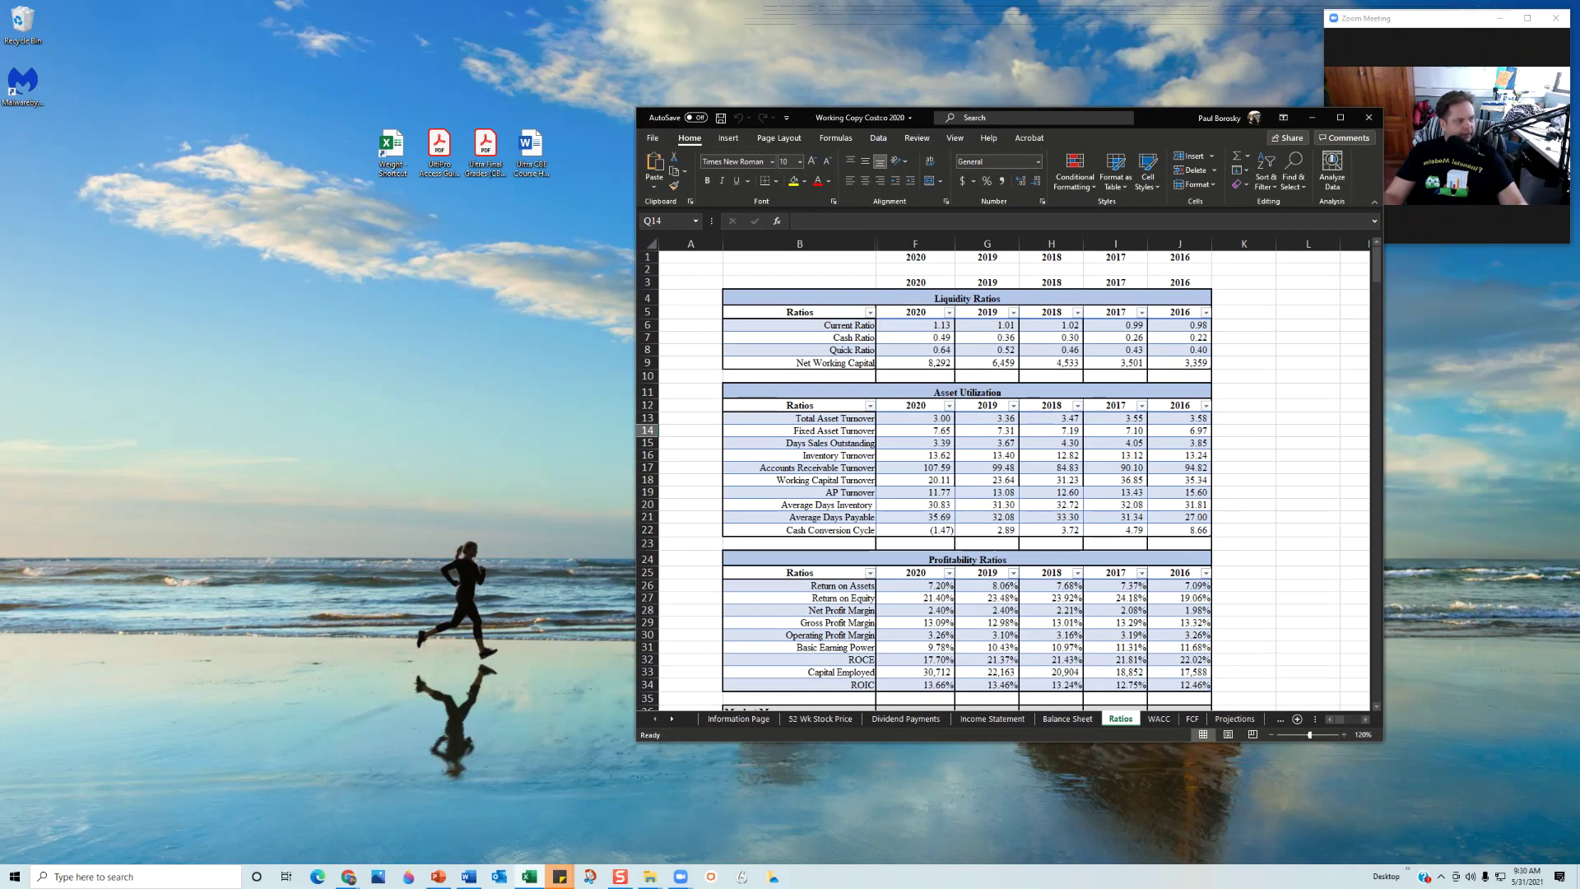
{"action": "double_click", "coordinate": [939, 8]}
{"action": "left_click", "coordinate": [132, 238]}
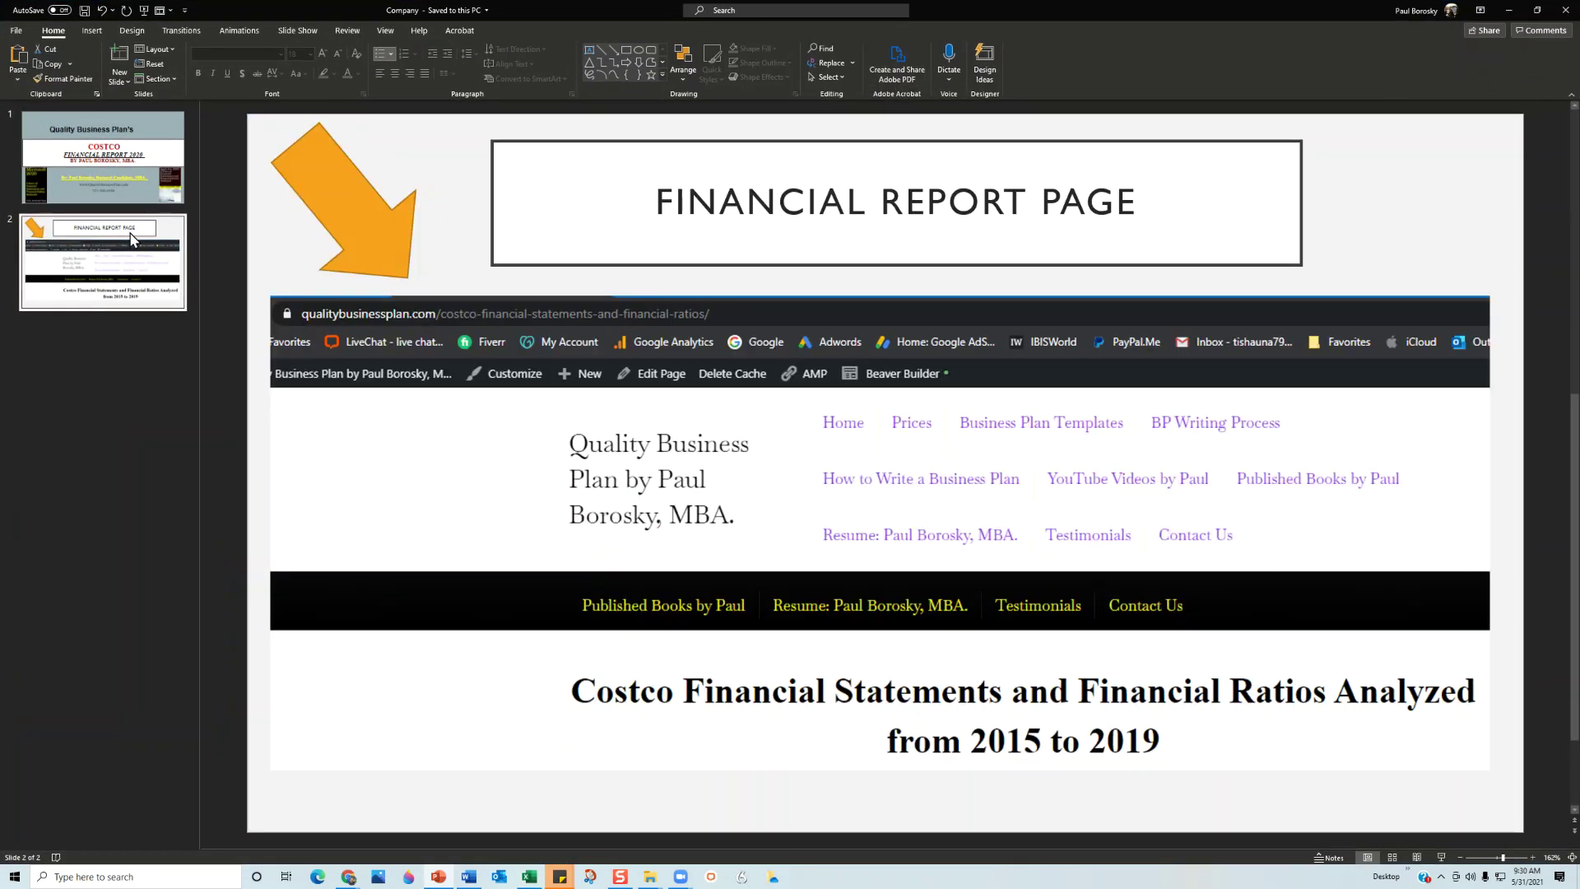